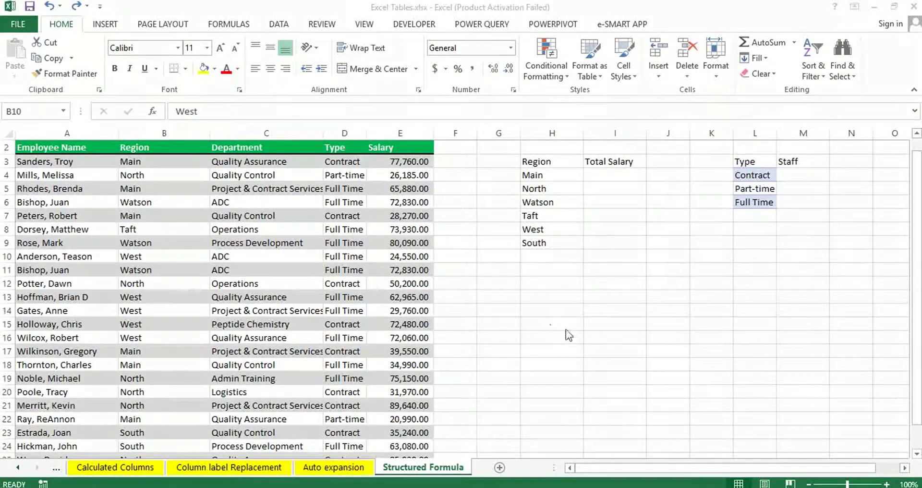
# Convert the employee data range A2:E26 into a table with headers.
pyautogui.click(284, 285)
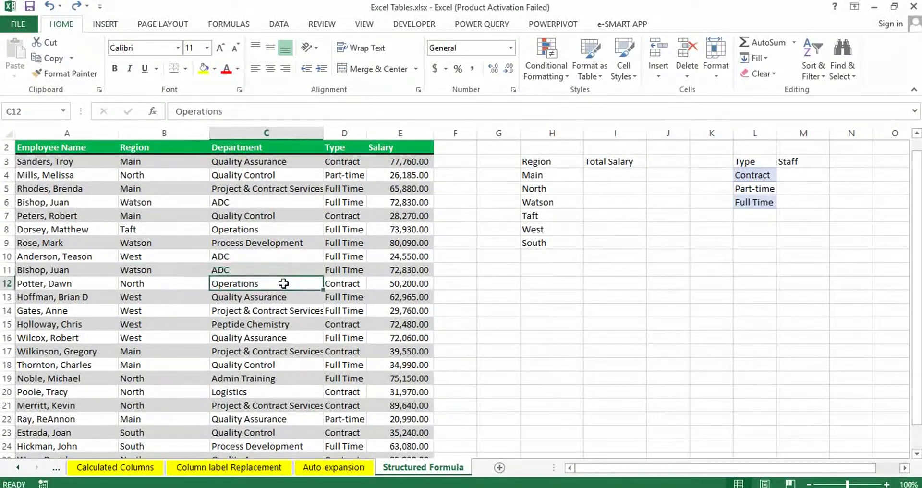
pyautogui.click(255, 323)
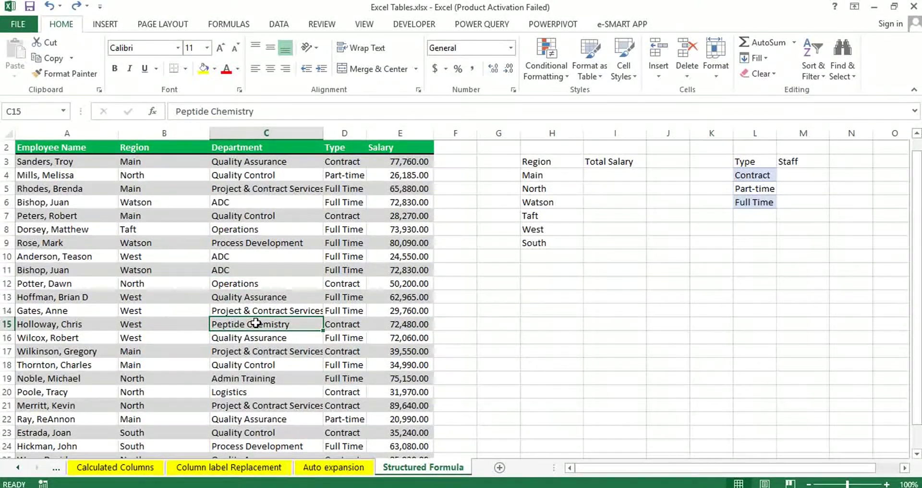
pyautogui.click(153, 254)
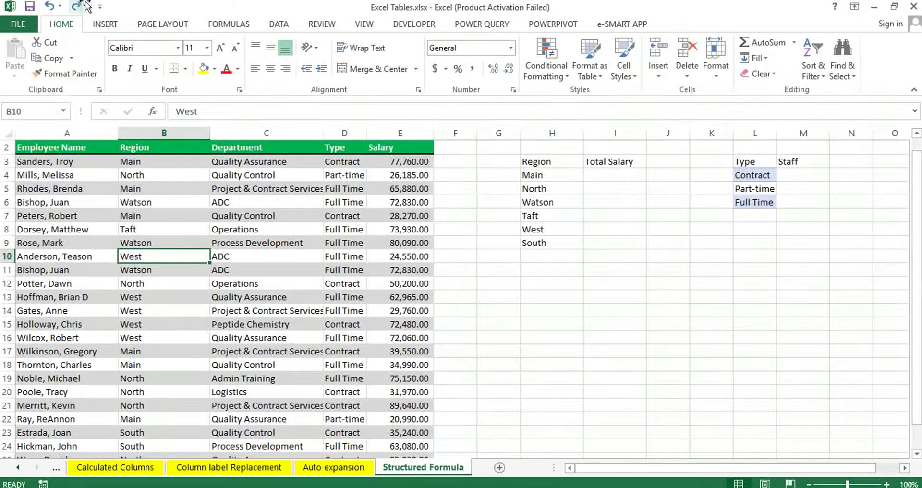
pyautogui.click(104, 25)
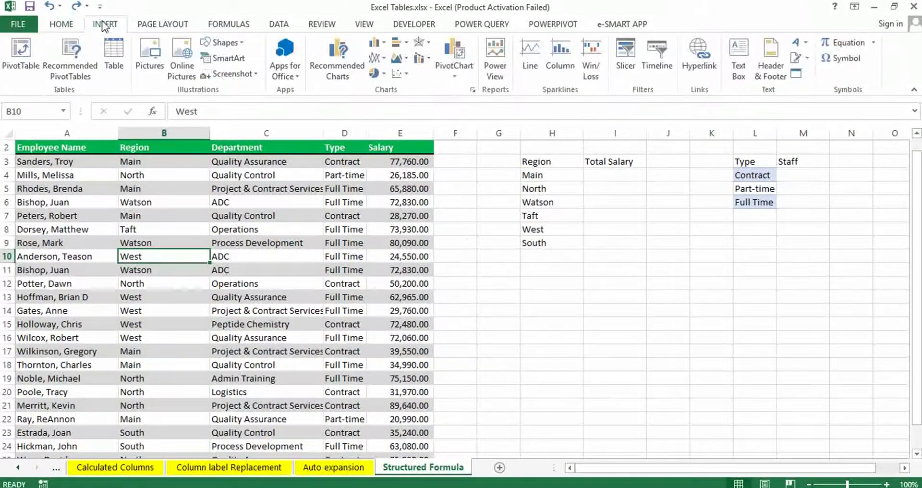
pyautogui.click(114, 62)
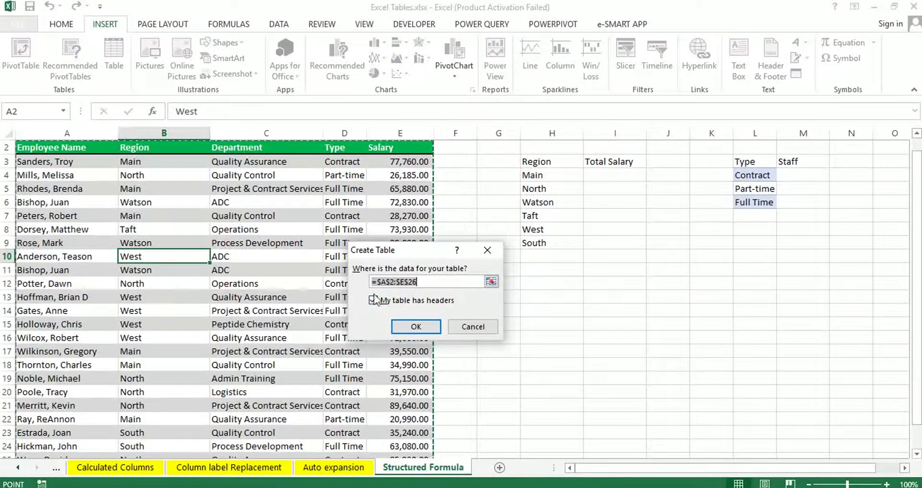
pyautogui.click(415, 326)
# Rename the new employee table as staff.
pyautogui.click(361, 306)
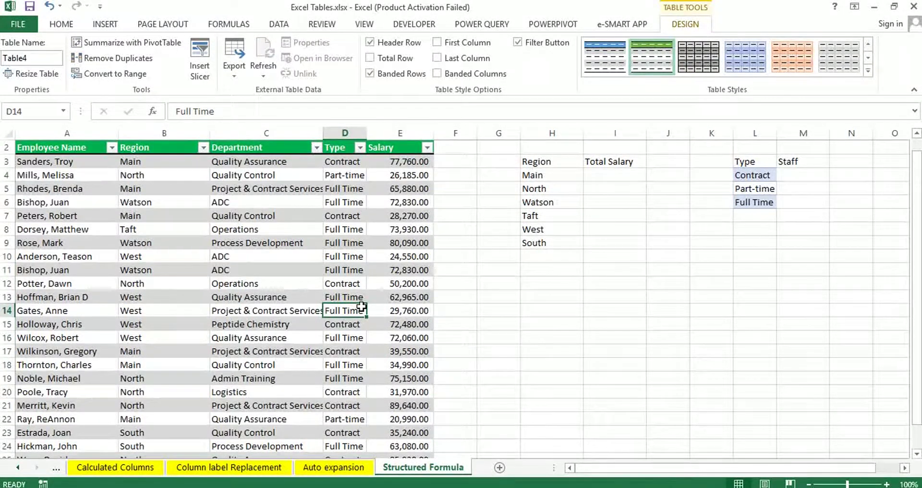
pyautogui.moveTo(361, 307); pyautogui.dragTo(255, 252)
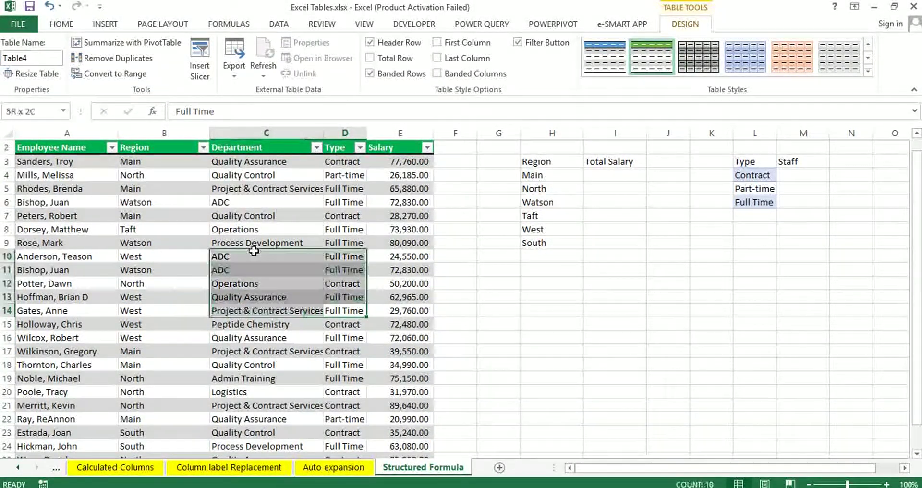
pyautogui.click(268, 266)
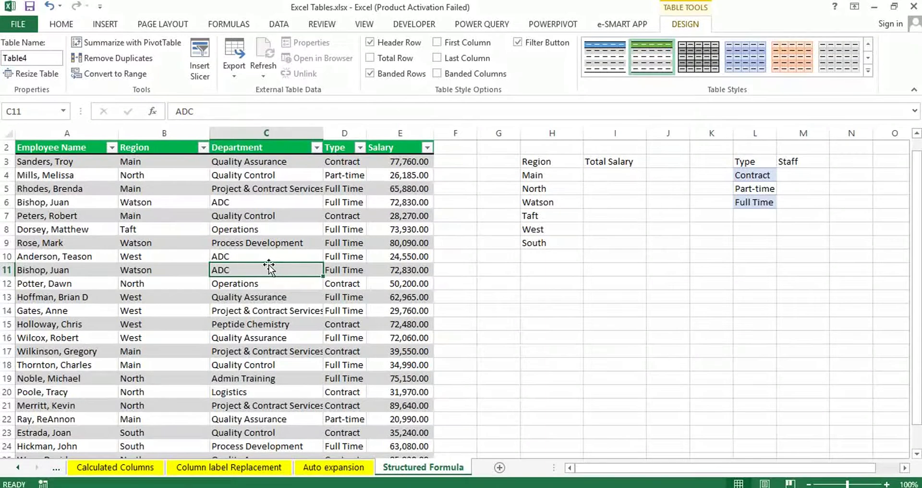
pyautogui.click(243, 300)
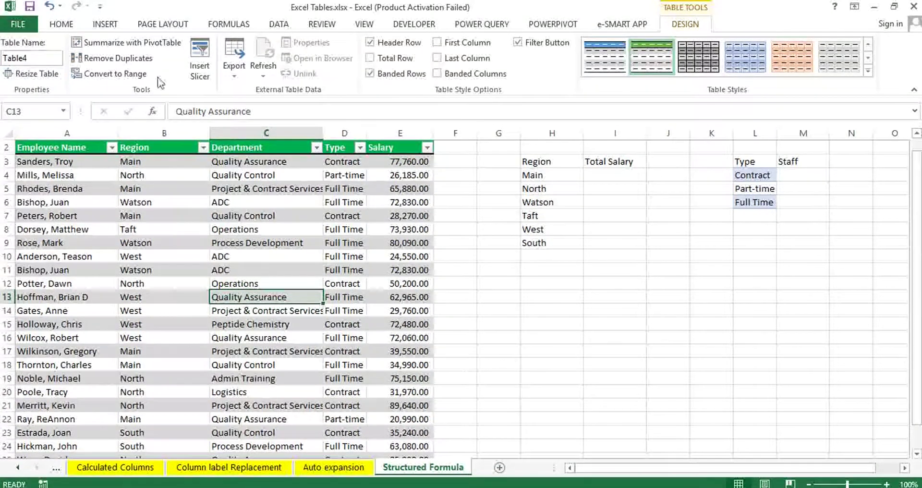
pyautogui.click(33, 56)
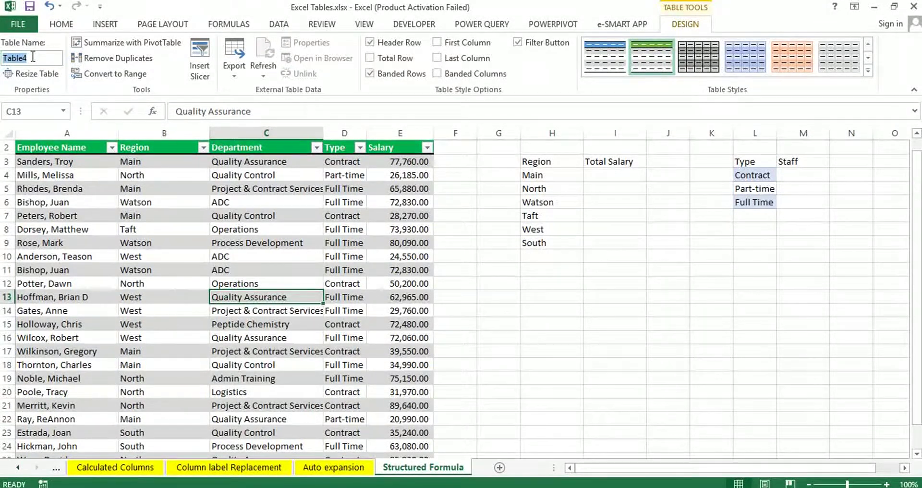
pyautogui.write('staff')
pyautogui.click(350, 282)
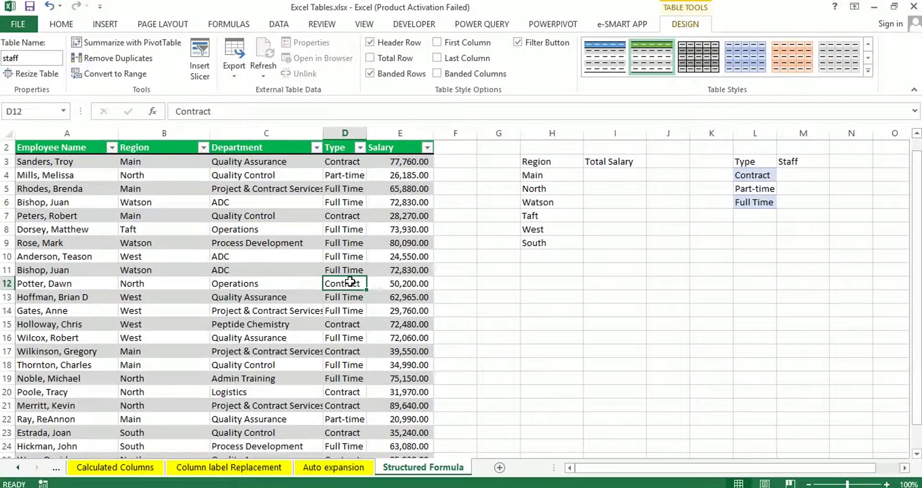
# Enter =SUM(staff) in cell J11 to total the table's numeric values.
pyautogui.click(658, 269)
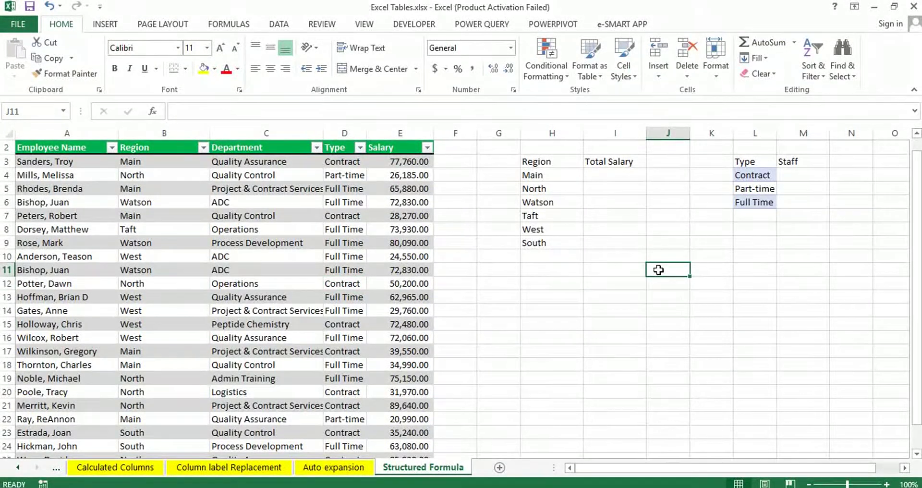
pyautogui.write('=sum')
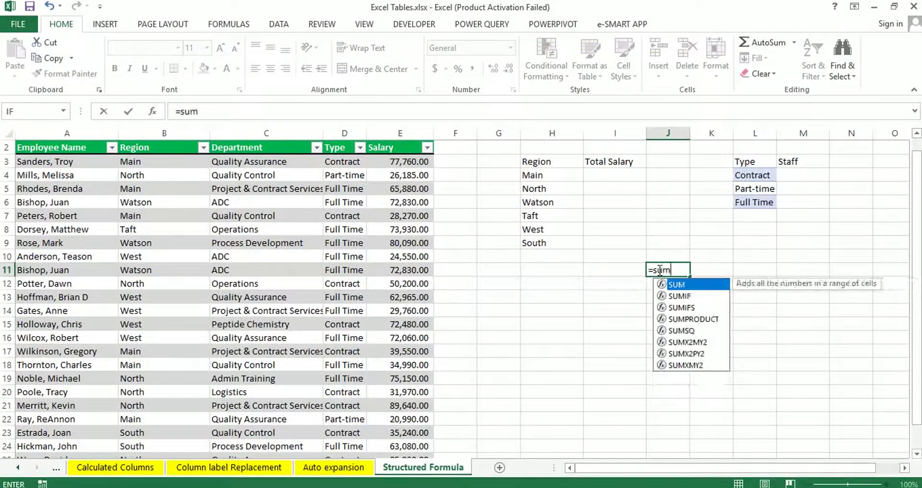
pyautogui.press('Tab')
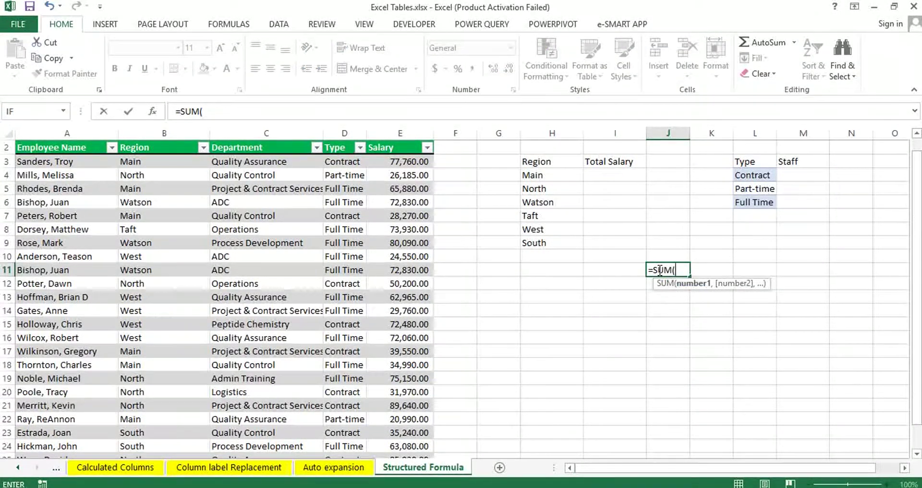
pyautogui.write('staff')
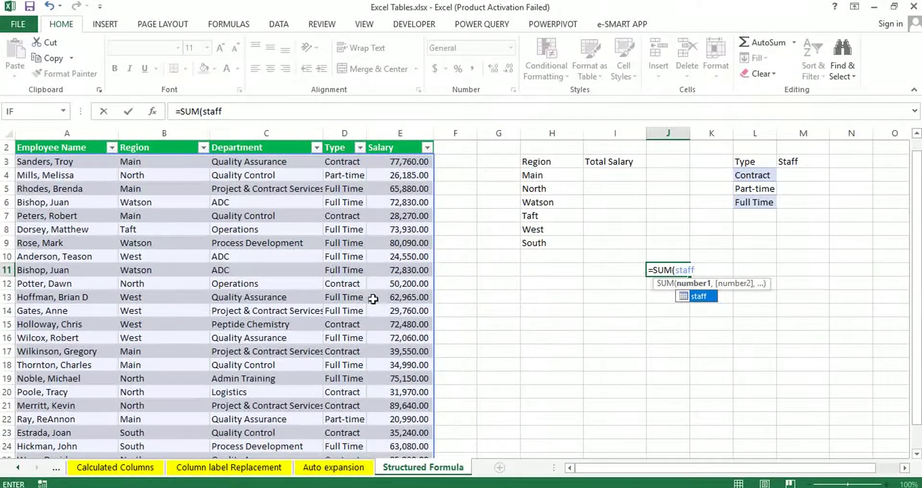
pyautogui.doubleClick(701, 297)
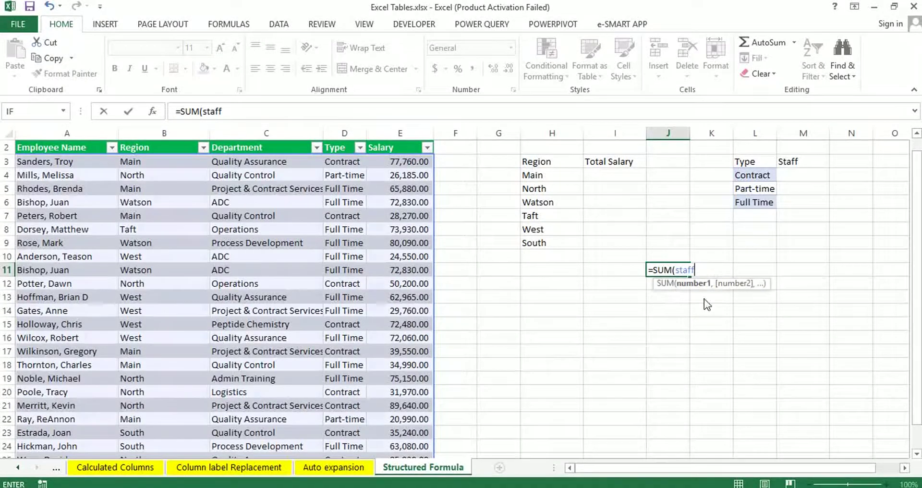
pyautogui.press('Return')
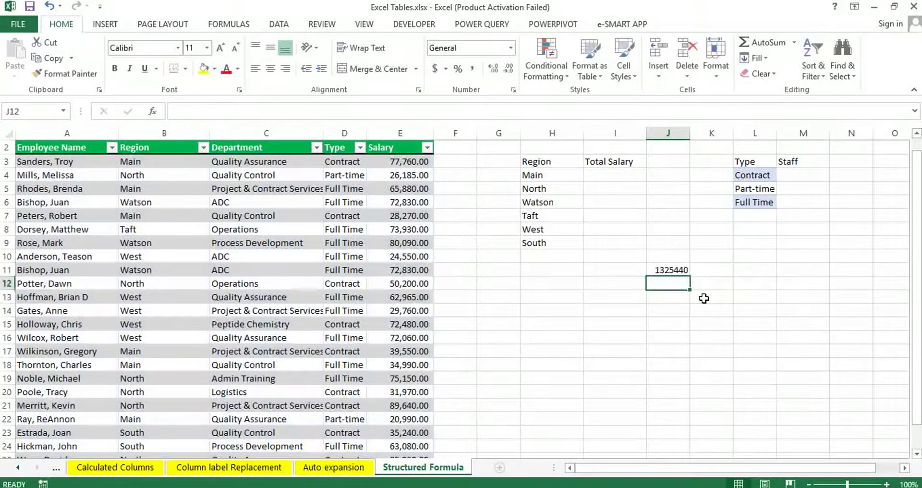
# Apply the comma number style to the total in cell J11.
pyautogui.click(669, 269)
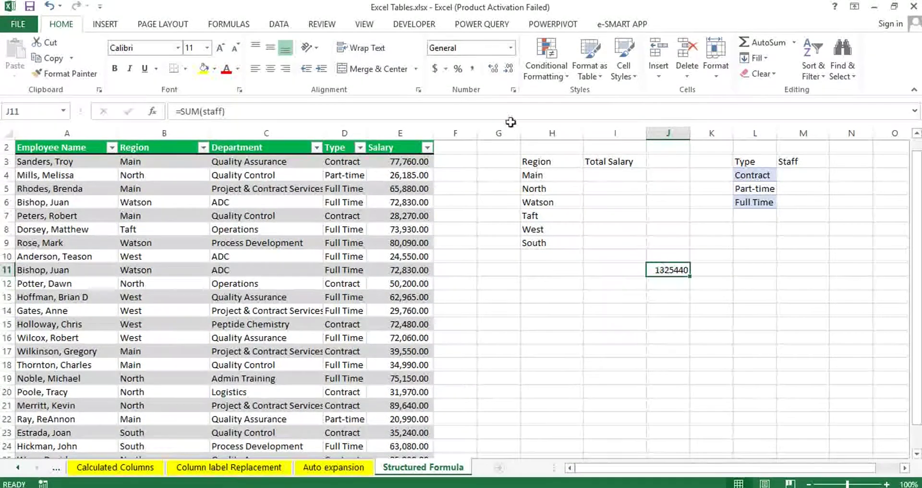
pyautogui.click(473, 71)
pyautogui.click(685, 299)
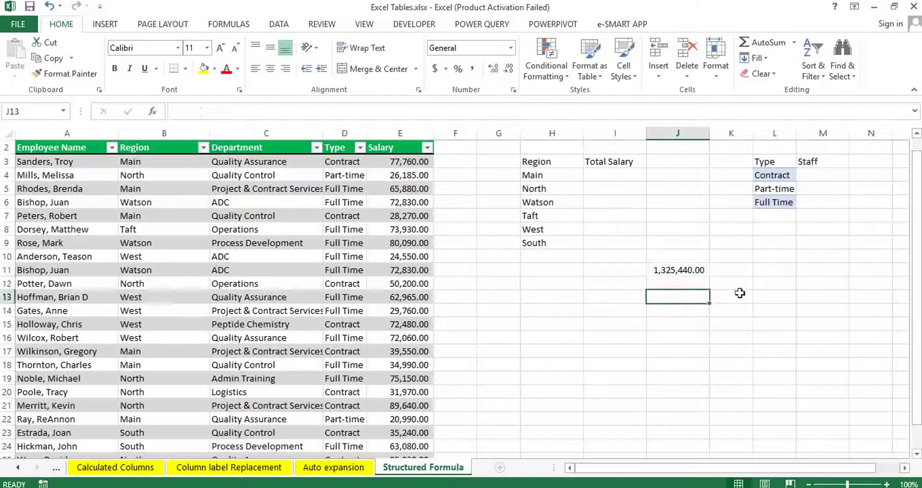
# Enter =COUNTIF(staff[Type],L4) in cell M4 to count the Contract staff.
pyautogui.click(903, 468)
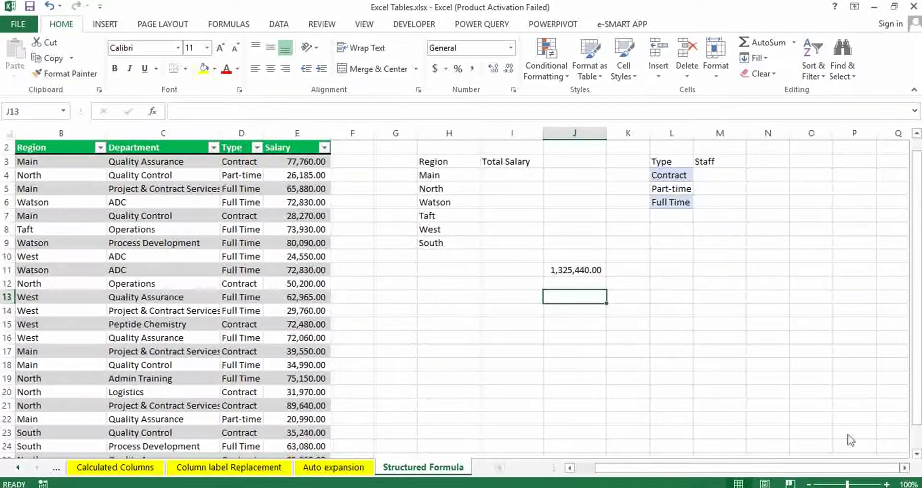
pyautogui.click(709, 172)
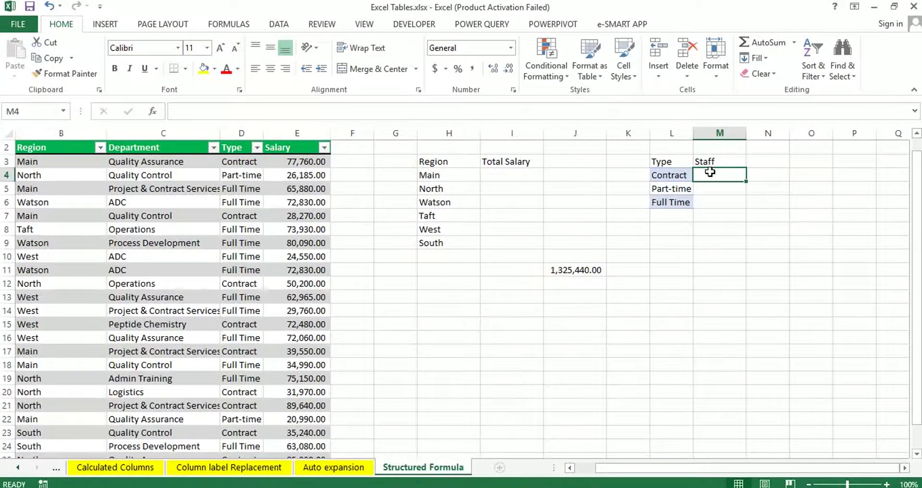
pyautogui.write('=counti')
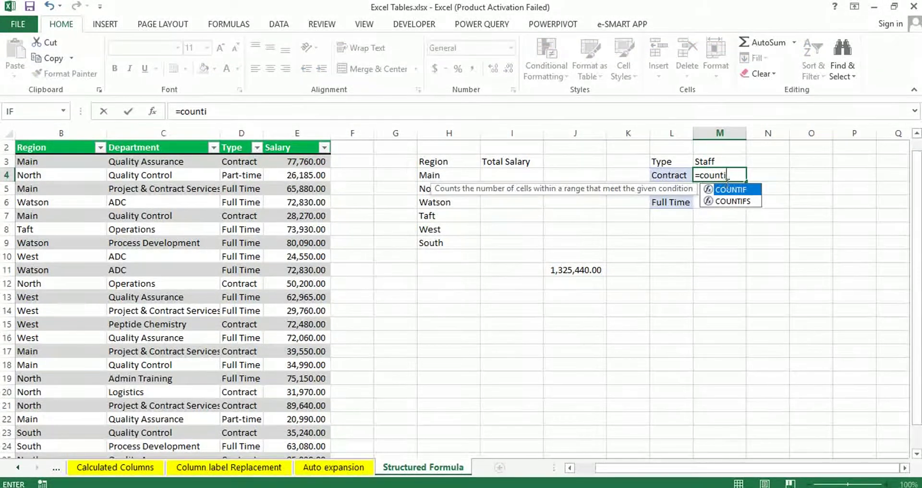
pyautogui.doubleClick(731, 190)
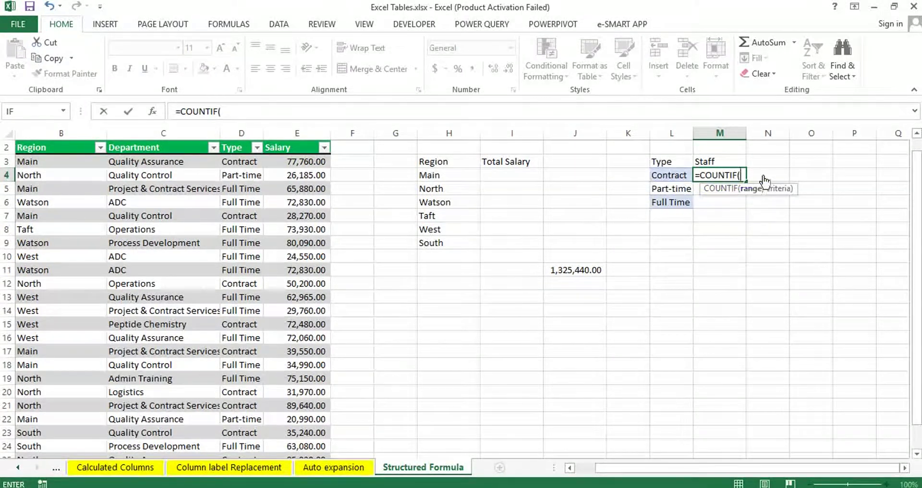
pyautogui.write('stadff')
pyautogui.press('BackSpace')
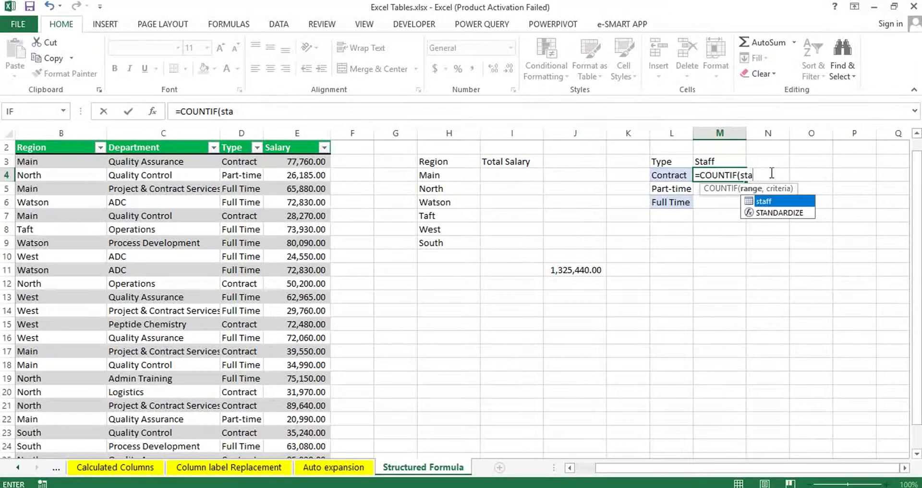
pyautogui.doubleClick(767, 201)
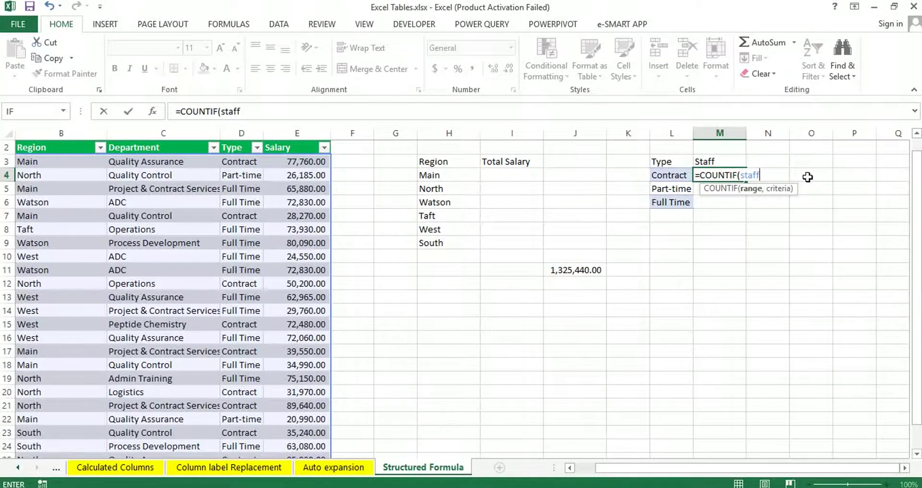
pyautogui.write('[')
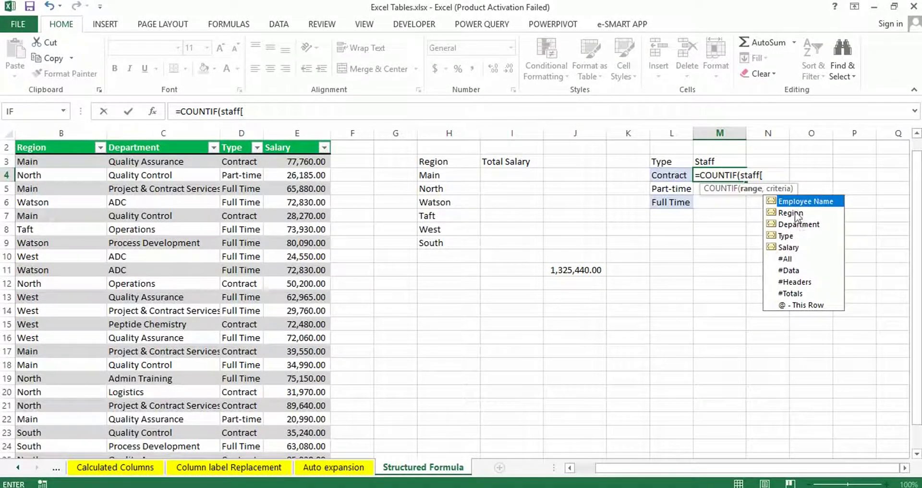
pyautogui.doubleClick(785, 237)
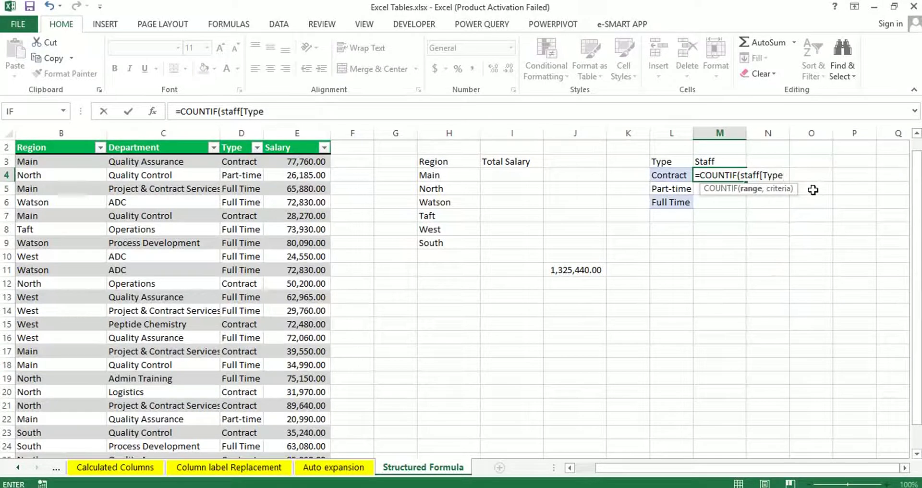
pyautogui.write(']')
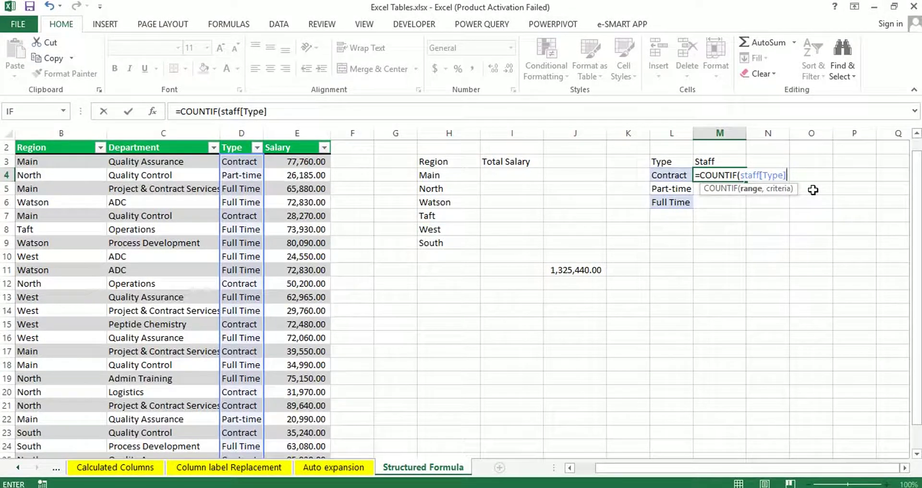
pyautogui.write(',')
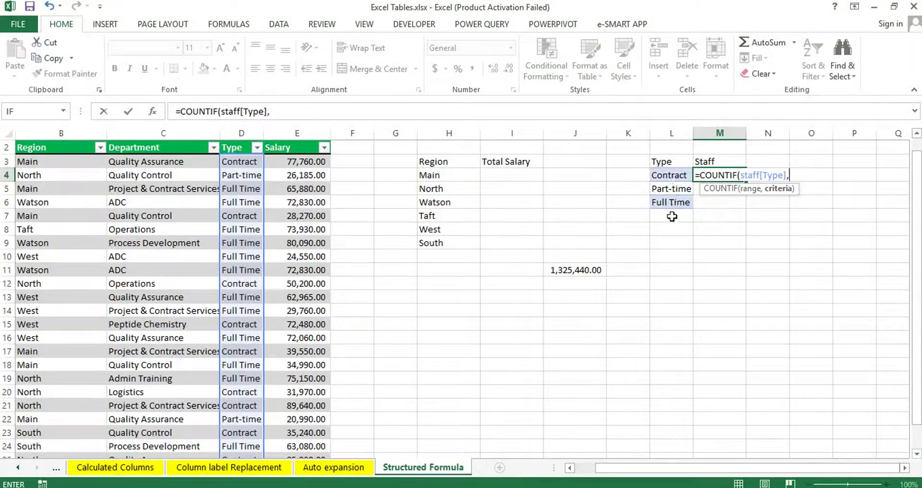
pyautogui.click(663, 174)
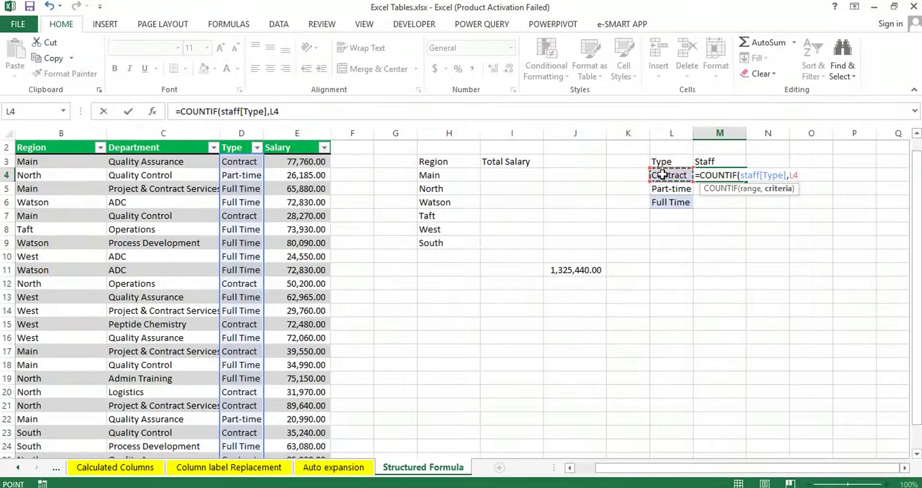
pyautogui.write(')')
pyautogui.press('Return')
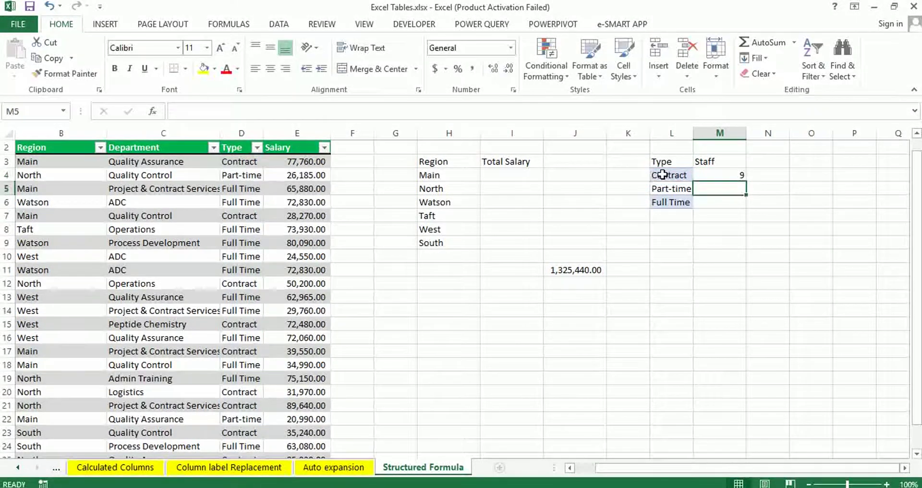
# Copy the COUNTIF formula from M4 down to M6 and check the copied formulas for the Part-time and Full Time rows.
pyautogui.click(720, 172)
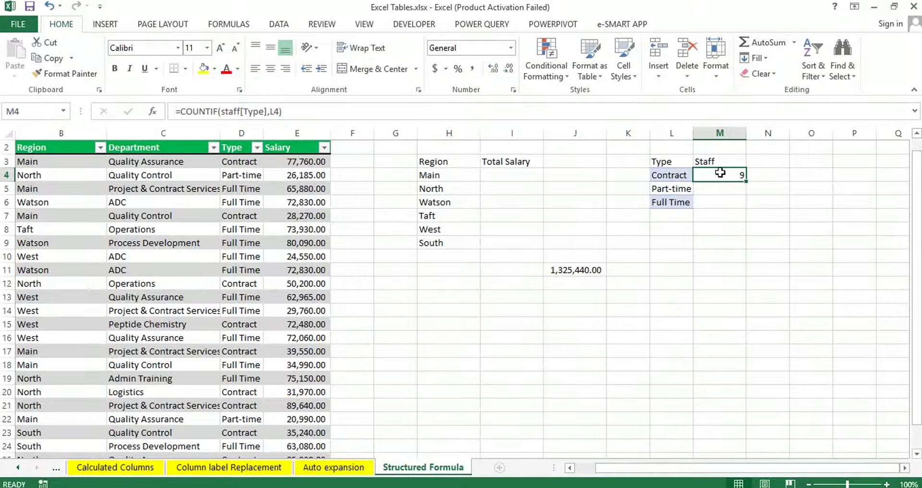
pyautogui.moveTo(747, 182); pyautogui.dragTo(746, 209)
pyautogui.click(718, 203)
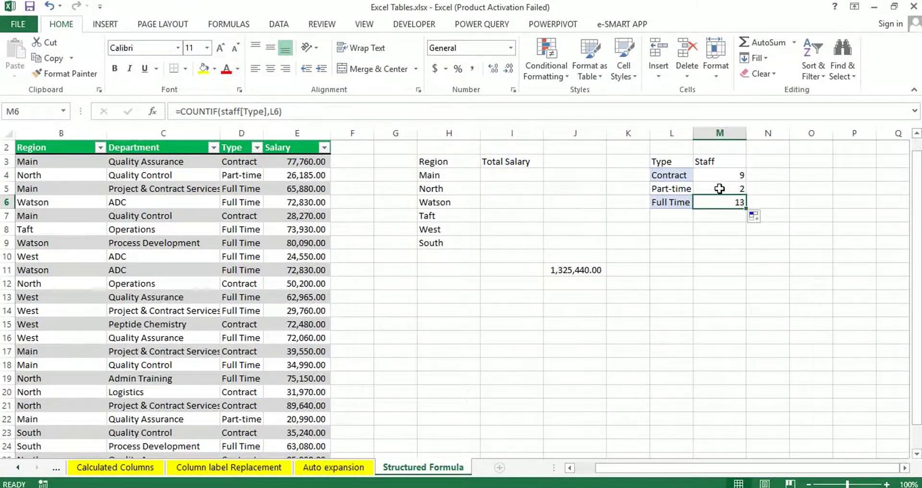
pyautogui.click(719, 189)
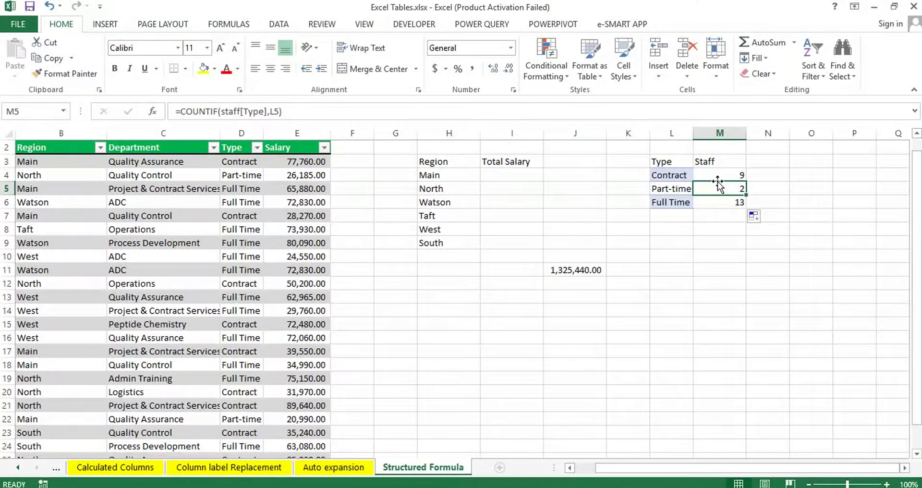
# Enter =SUMIF(staff[Region],H4,staff[Salary]) in cell I4 to total the salaries of the Main region.
pyautogui.click(496, 173)
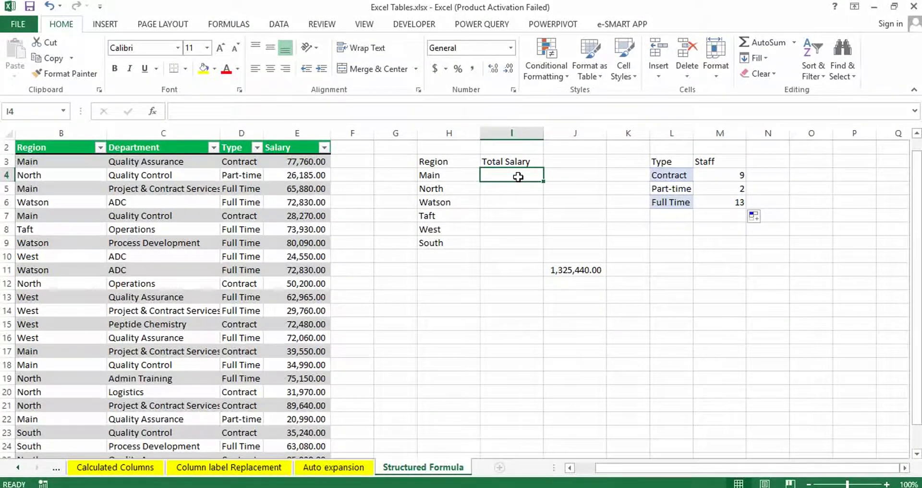
pyautogui.write('=su')
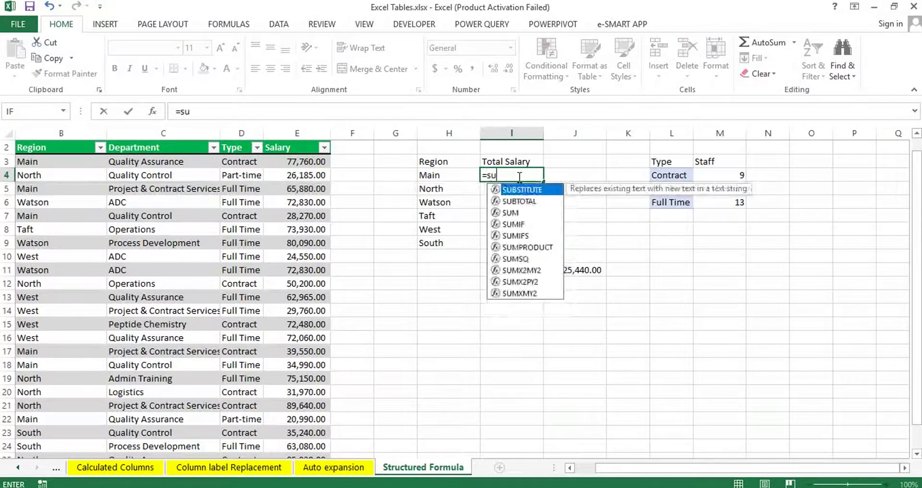
pyautogui.write('mif')
pyautogui.press('Tab')
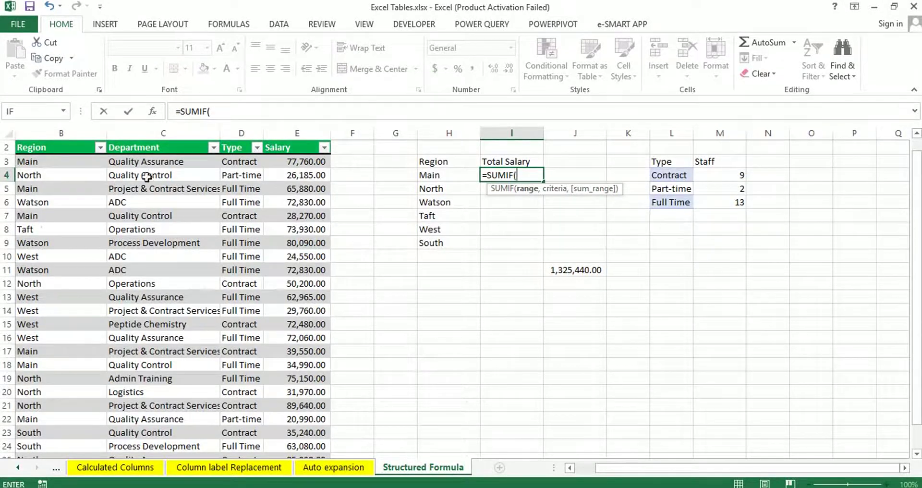
pyautogui.write('staff')
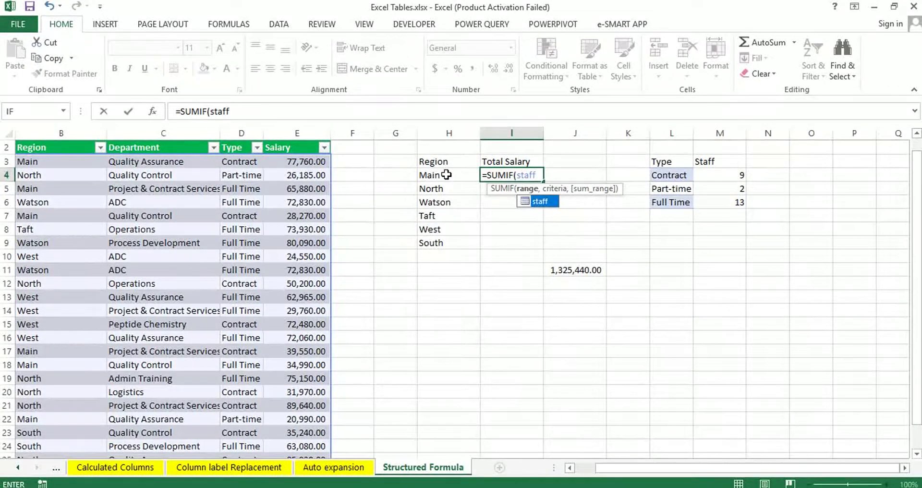
pyautogui.press('Escape')
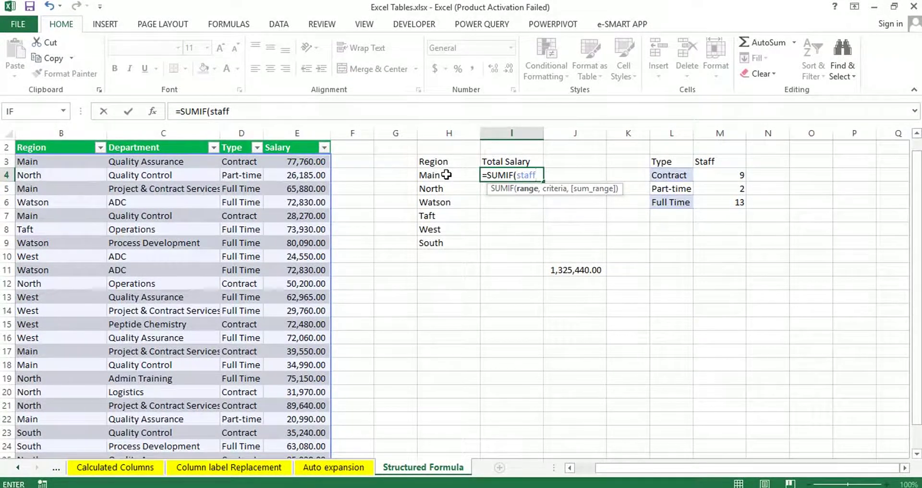
pyautogui.write('[')
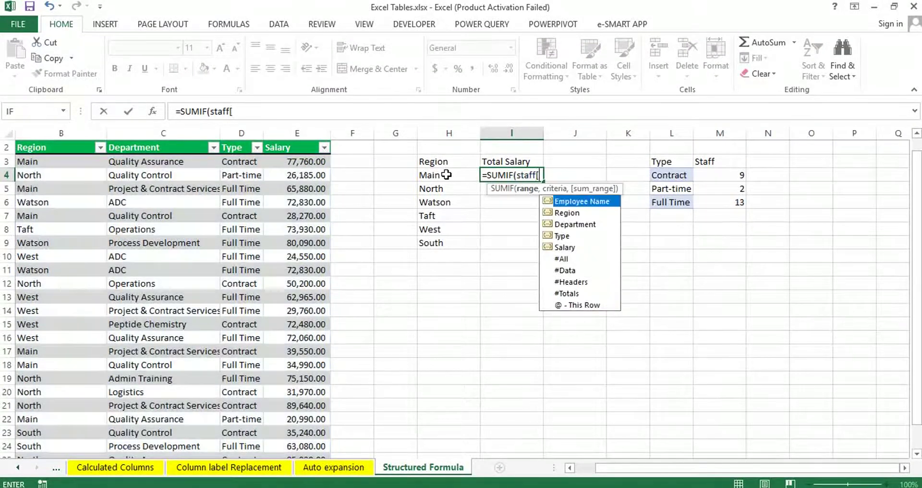
pyautogui.doubleClick(566, 212)
pyautogui.write(']')
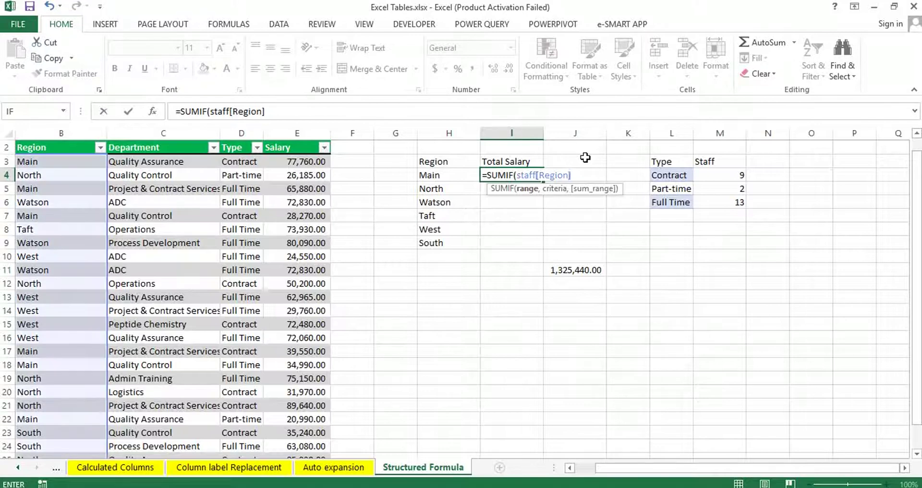
pyautogui.write(',')
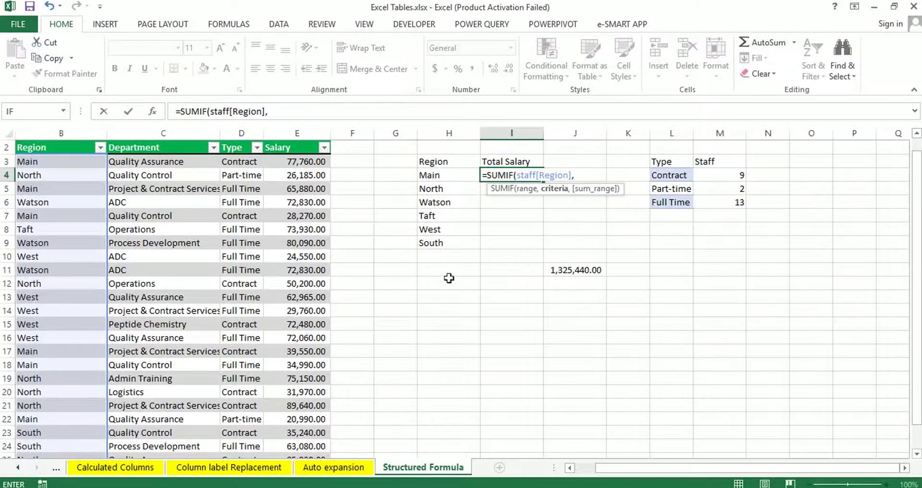
pyautogui.click(435, 173)
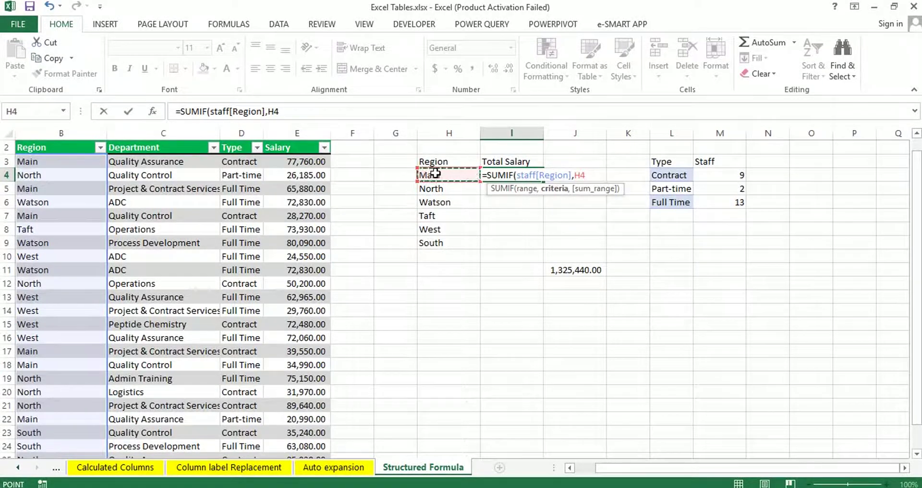
pyautogui.write(',')
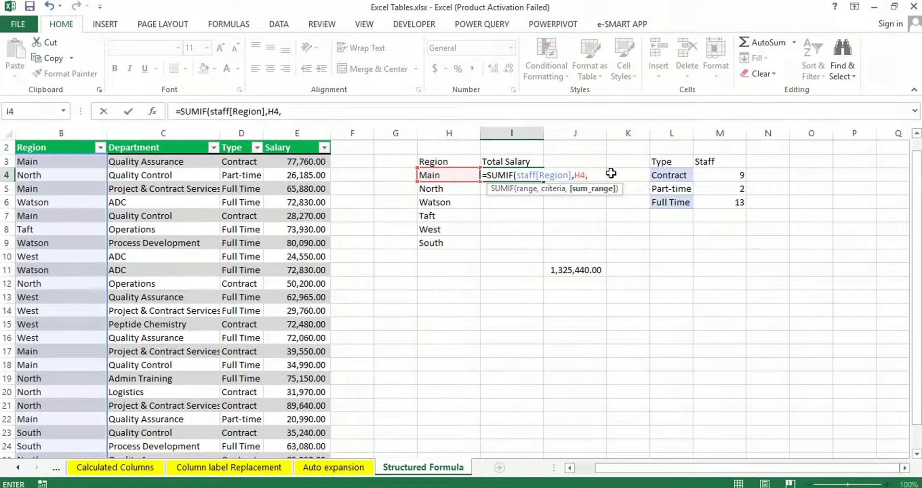
pyautogui.write('staff')
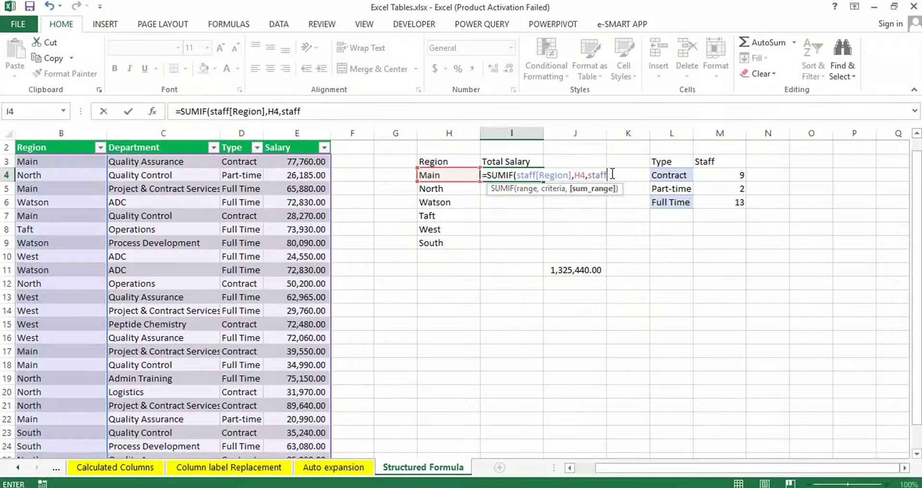
pyautogui.write('[')
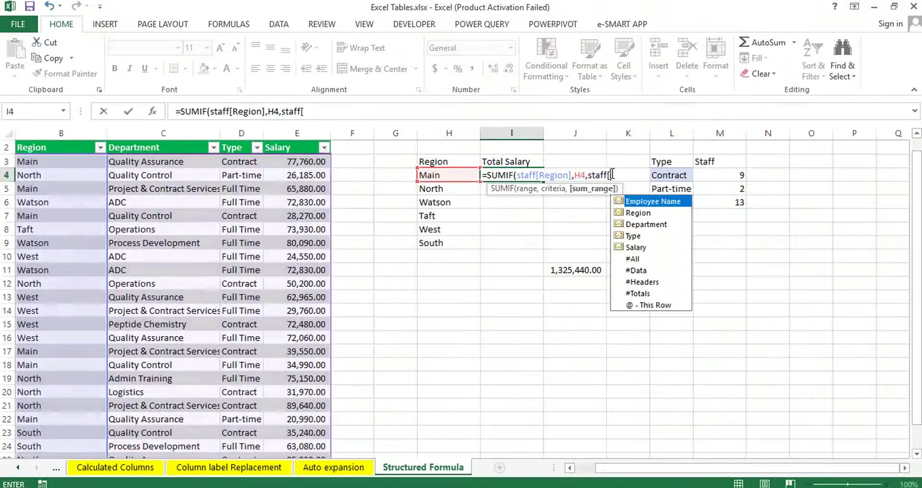
pyautogui.click(634, 249)
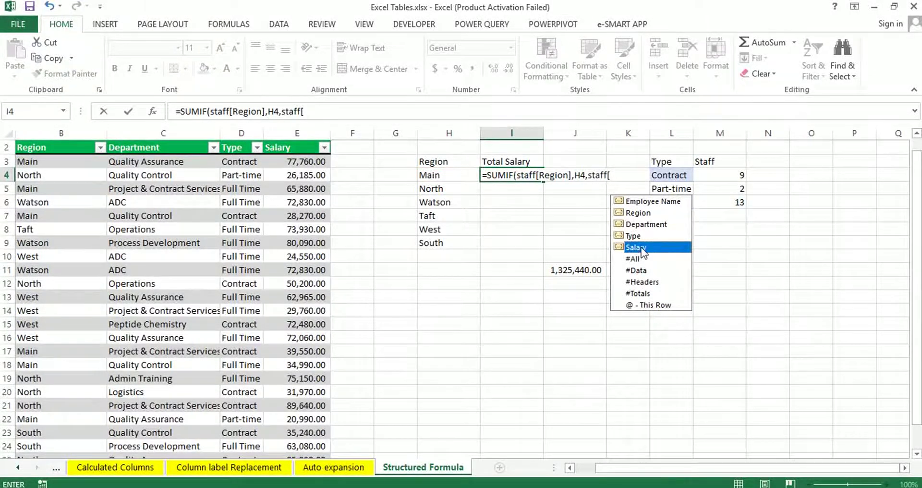
pyautogui.doubleClick(639, 248)
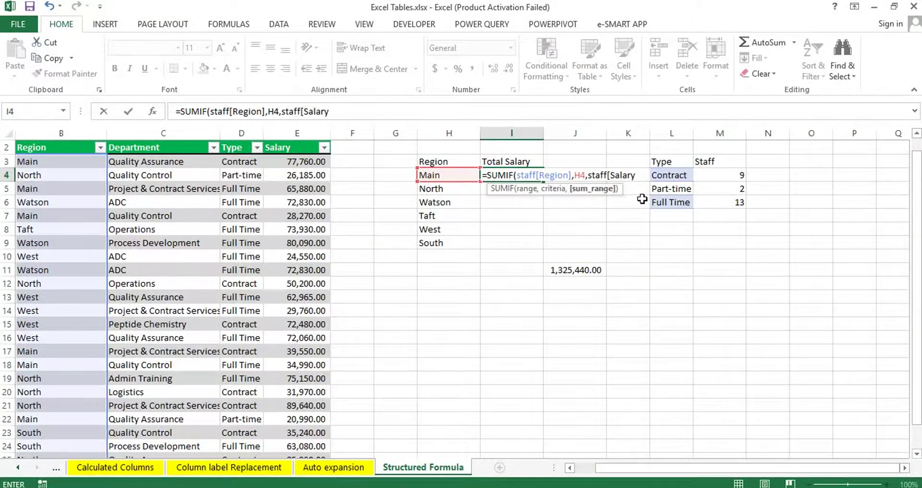
pyautogui.write(']')
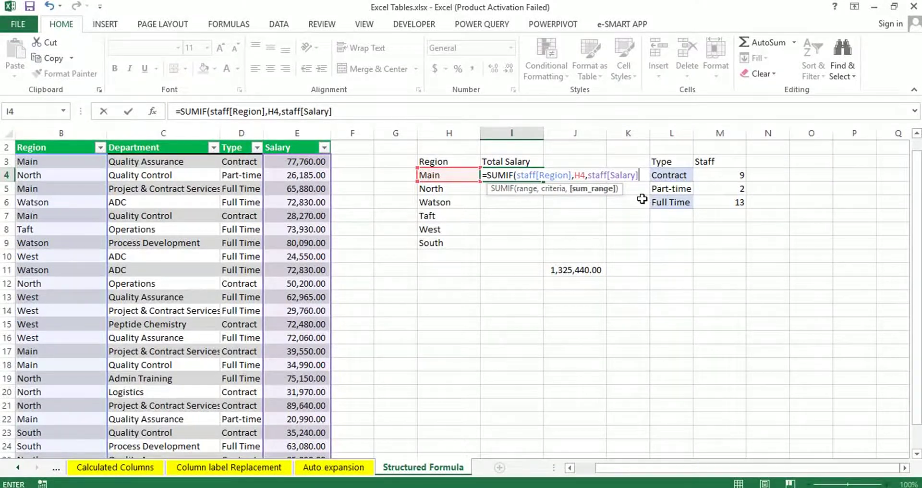
pyautogui.write(')')
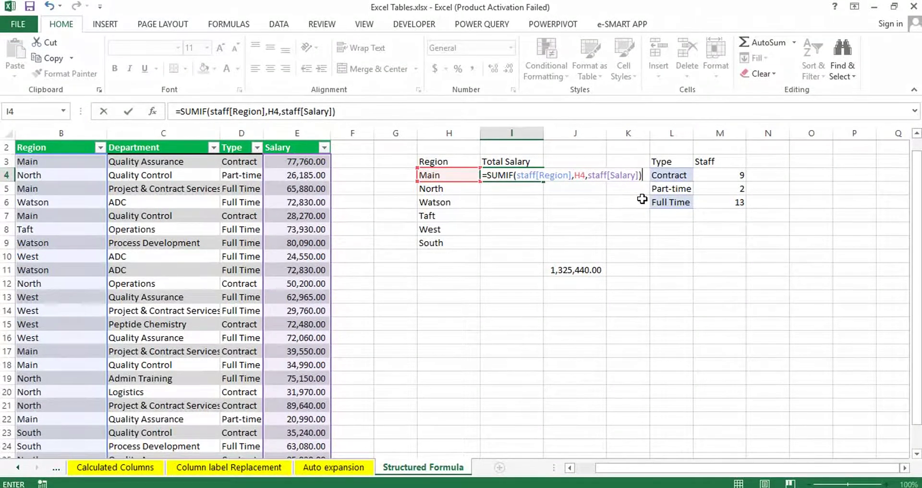
pyautogui.press('Return')
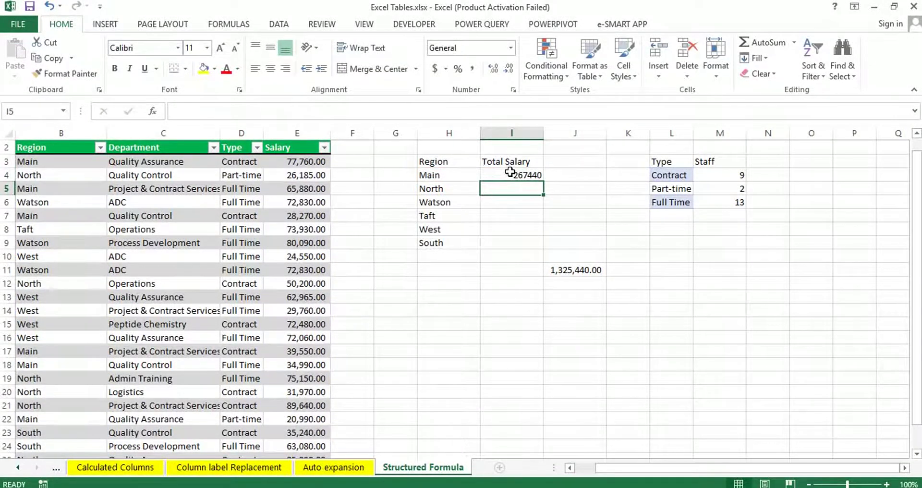
# Copy the SUMIF formula from I4 down to I9 and apply the comma number style to the Total Salary values.
pyautogui.click(509, 173)
pyautogui.click(432, 174)
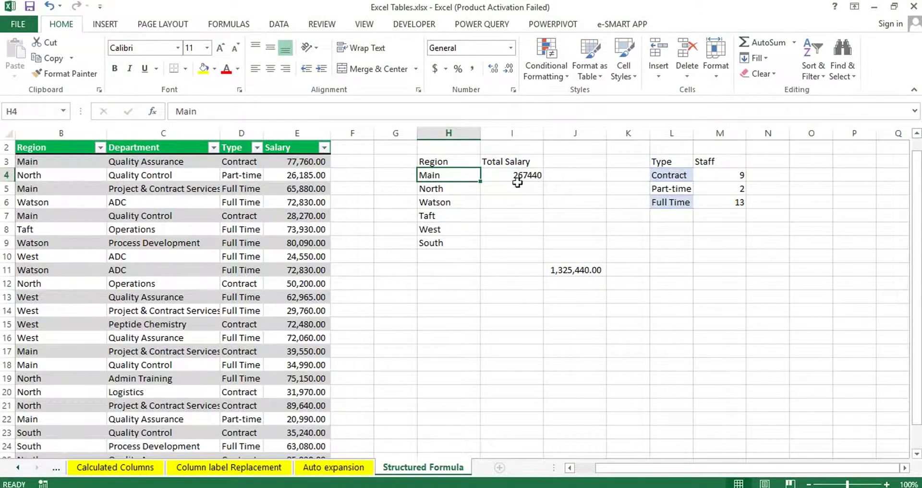
pyautogui.click(519, 179)
pyautogui.doubleClick(544, 181)
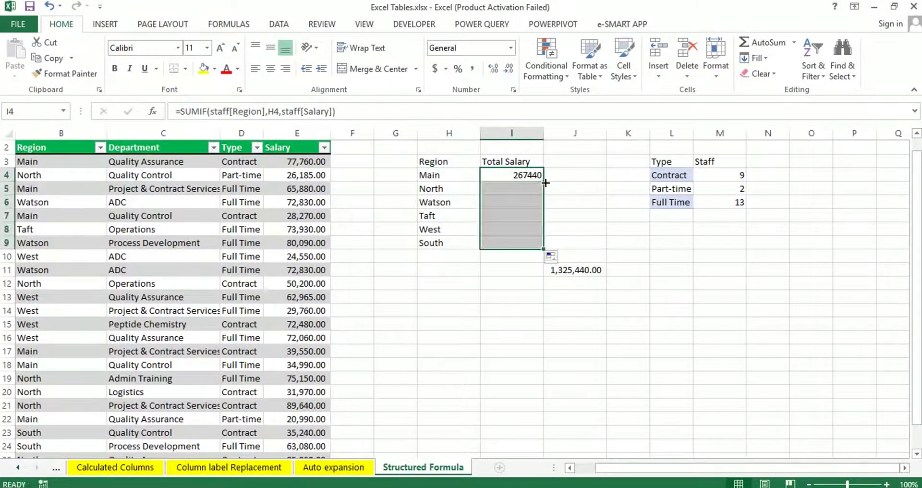
pyautogui.click(472, 68)
pyautogui.click(510, 229)
pyautogui.click(545, 351)
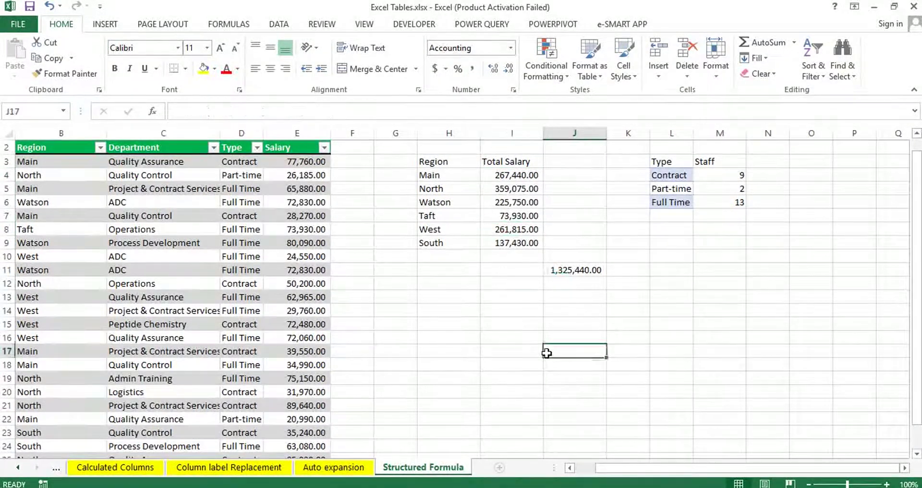